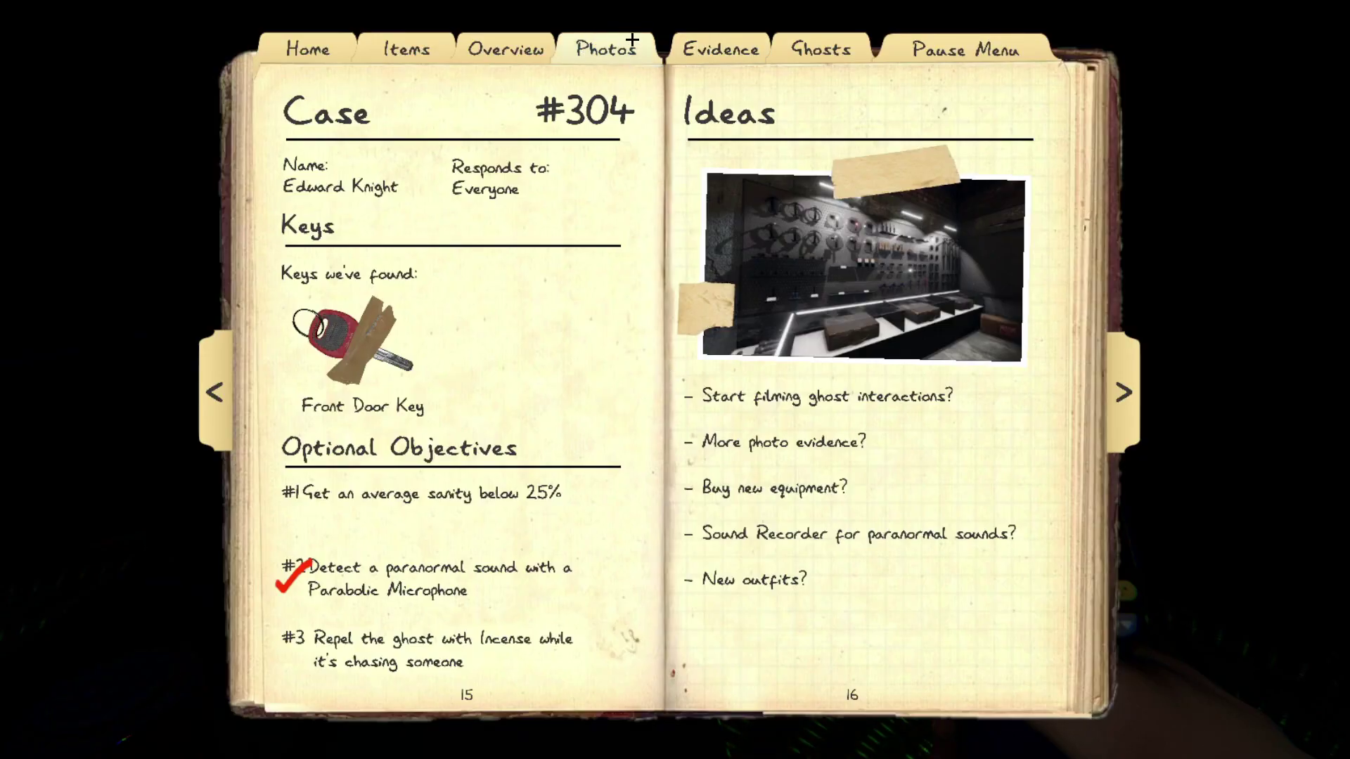
Flip the journal from the case notes to the Evidence page.
click(701, 48)
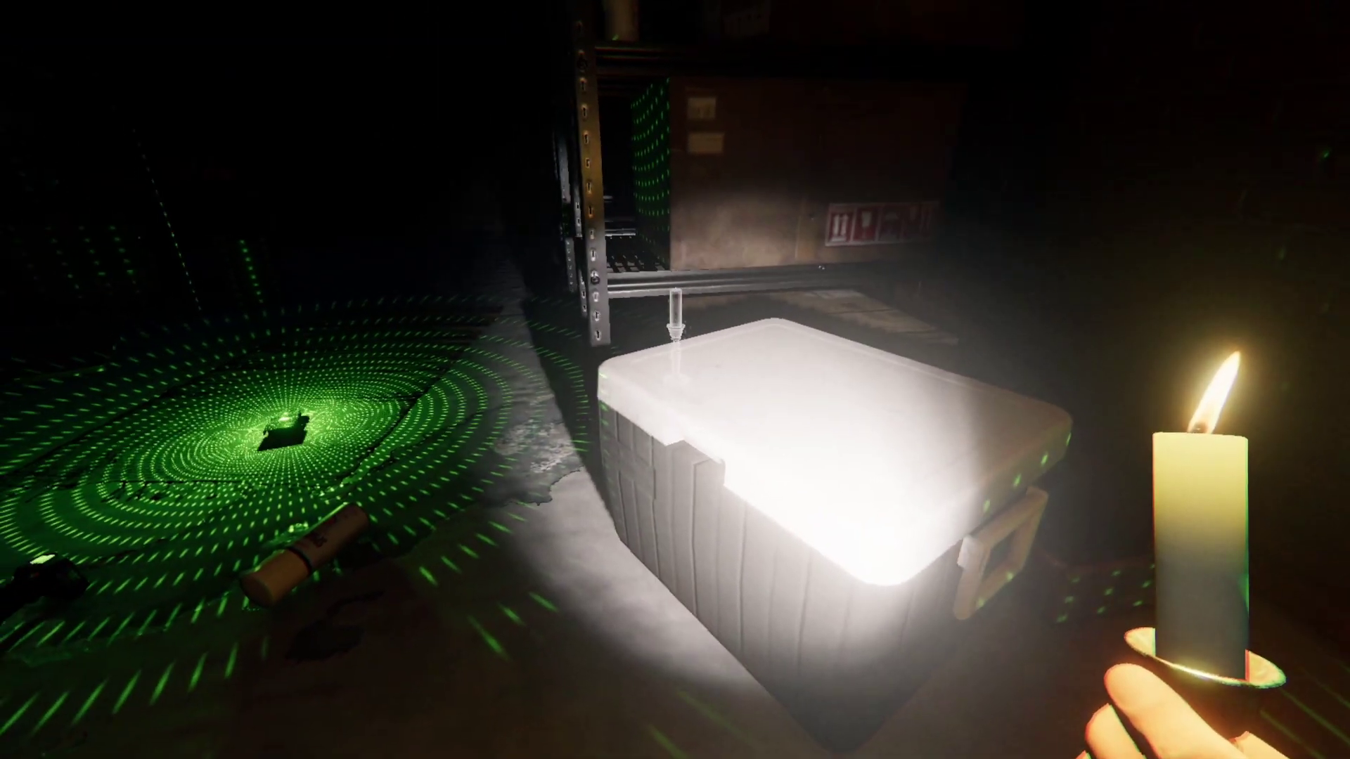
Set the candle down on the cooler lid and take a basement photo.
click(676, 381)
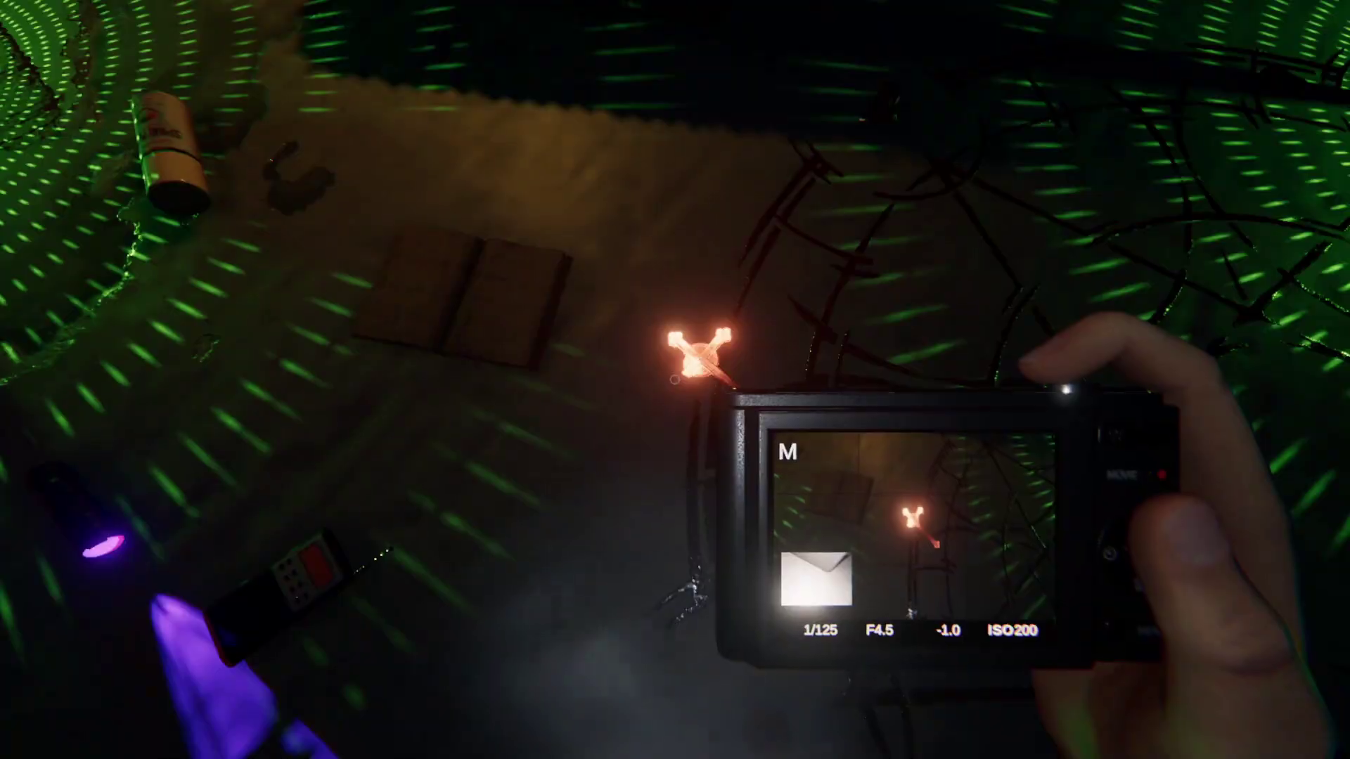
click(675, 381)
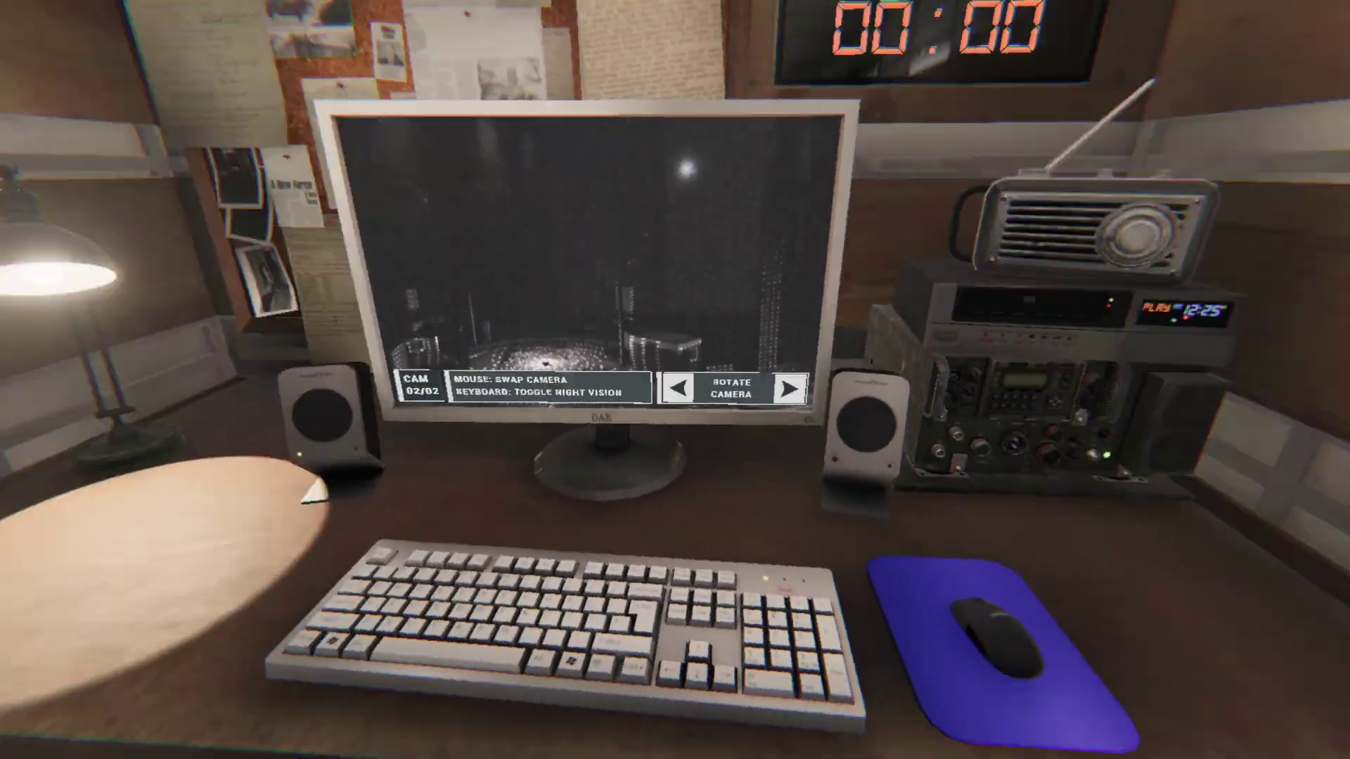
Review the journal's evidence page, then walk to the camera monitor and face the pegboard.
key(j)
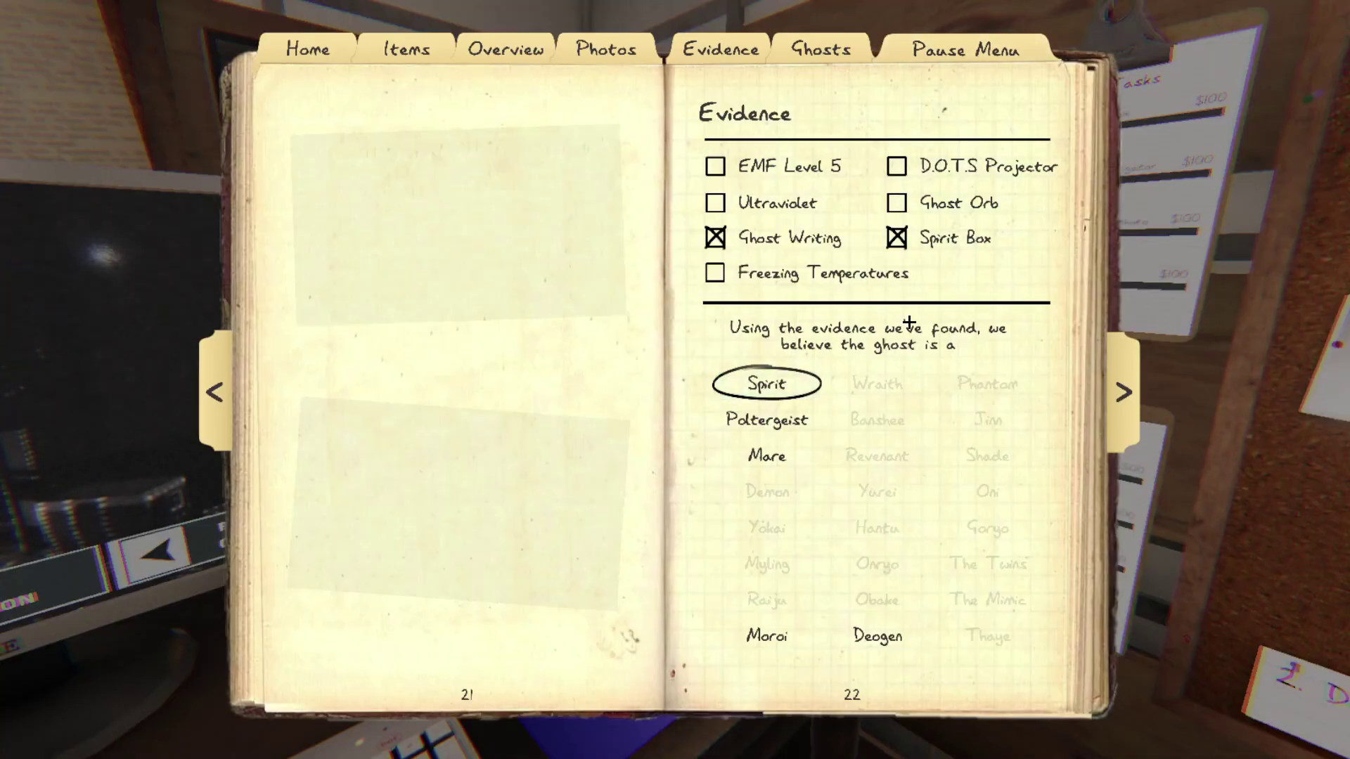
key(j)
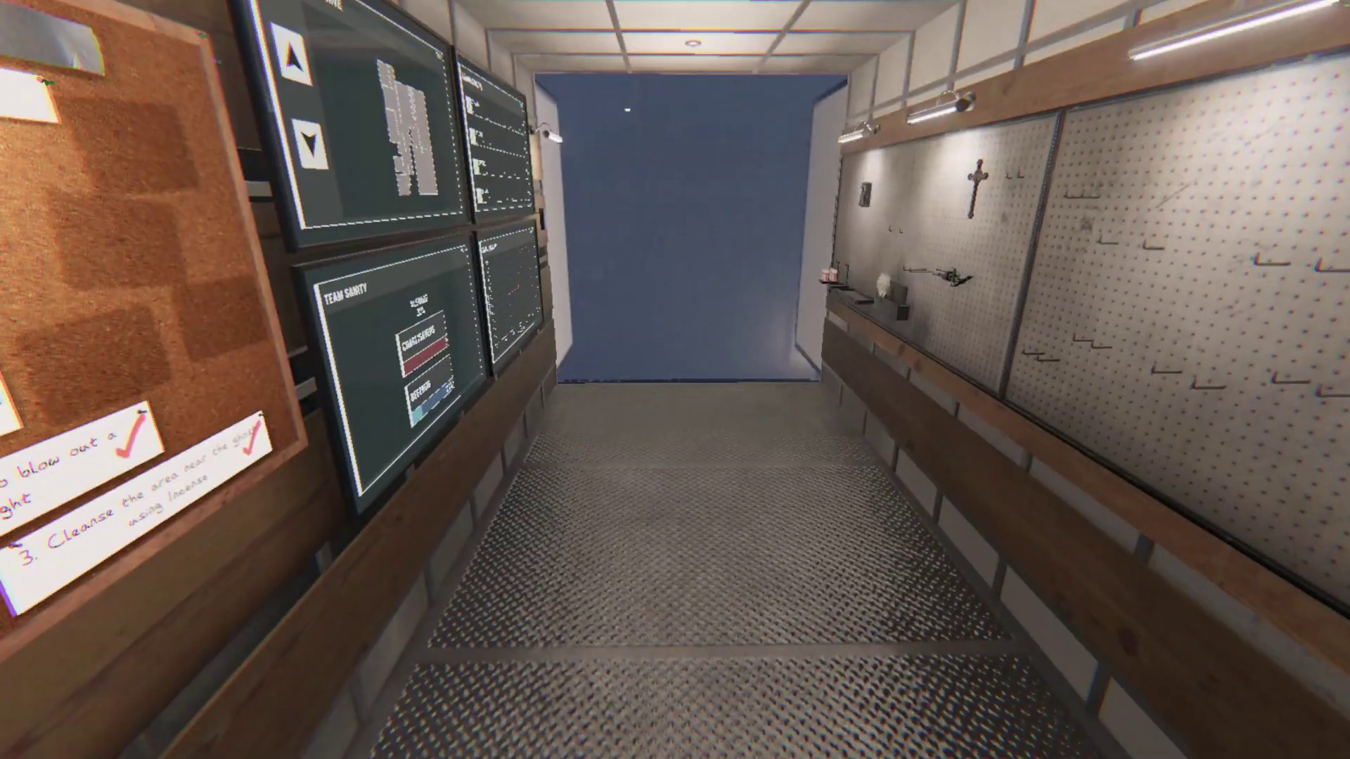
key(w)
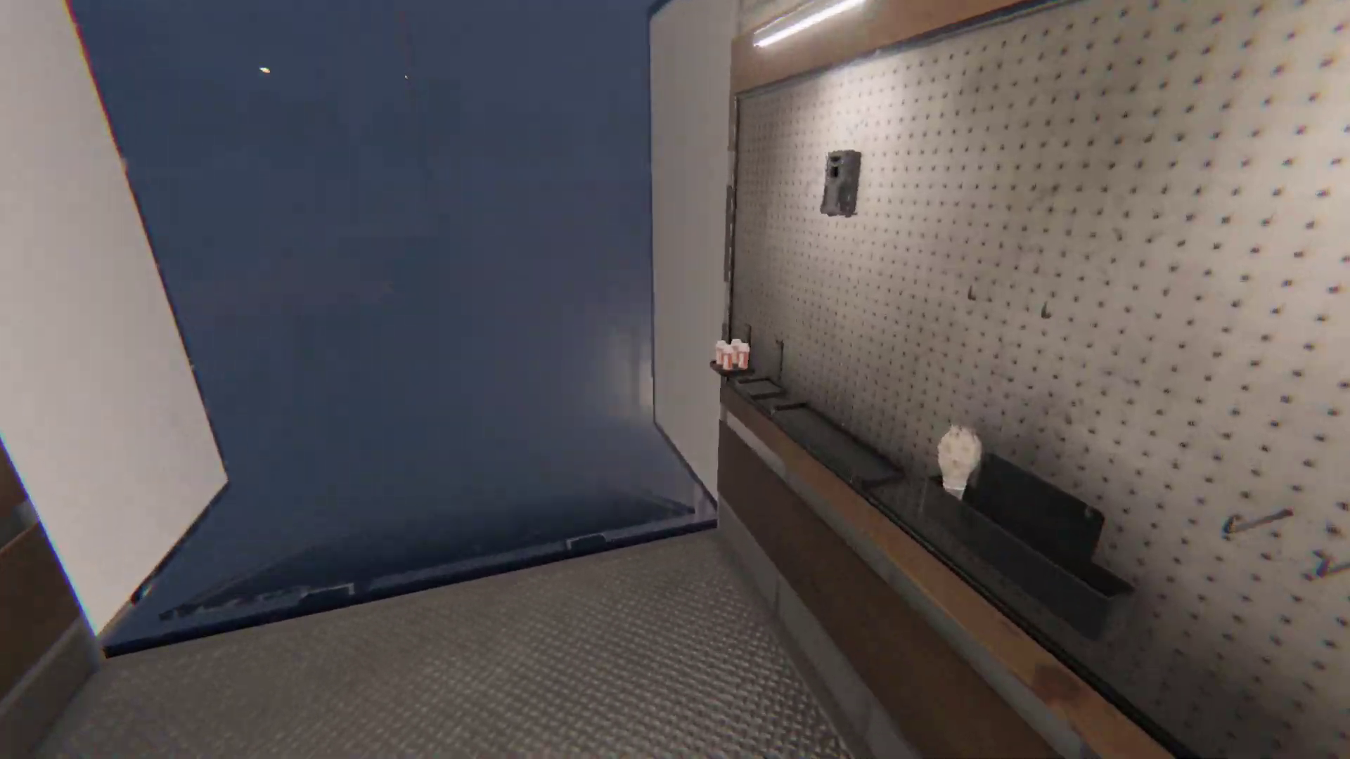
key(w)
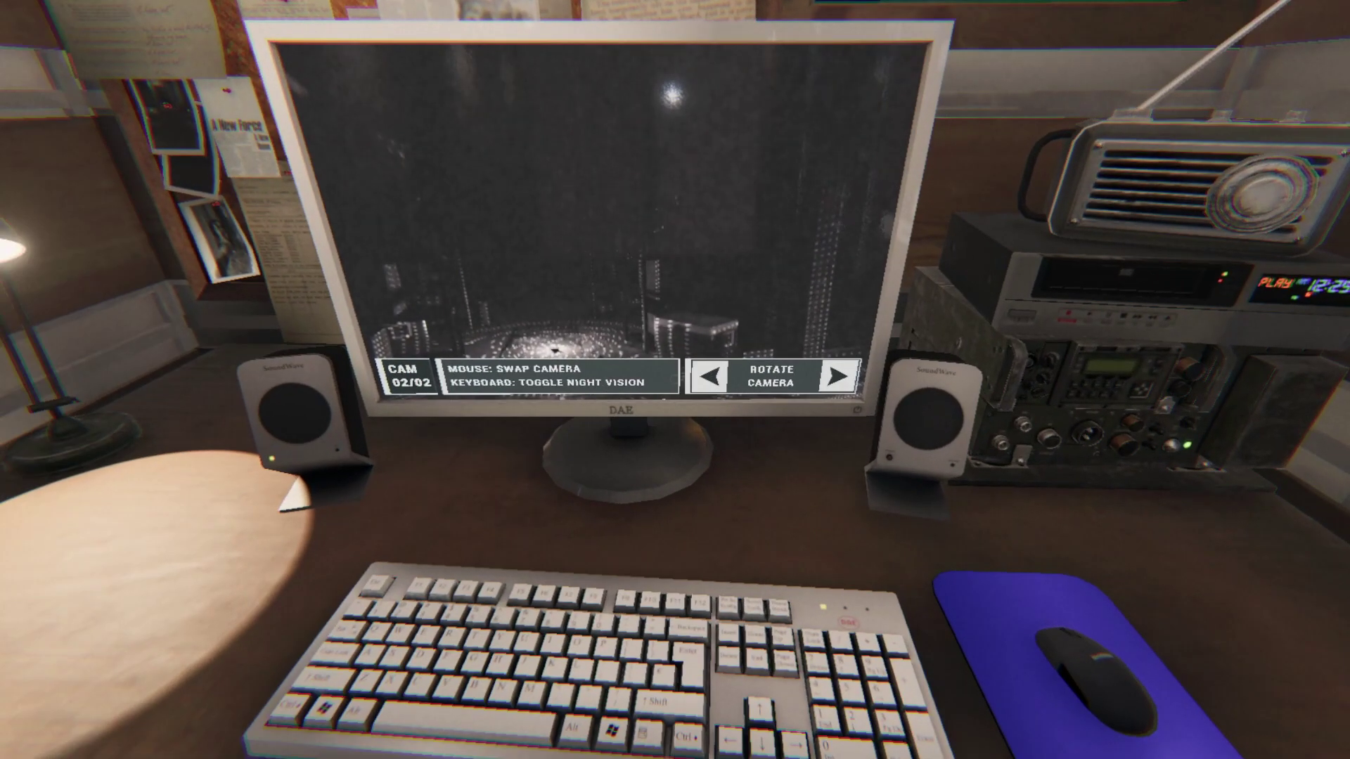
key(w)
key(w)
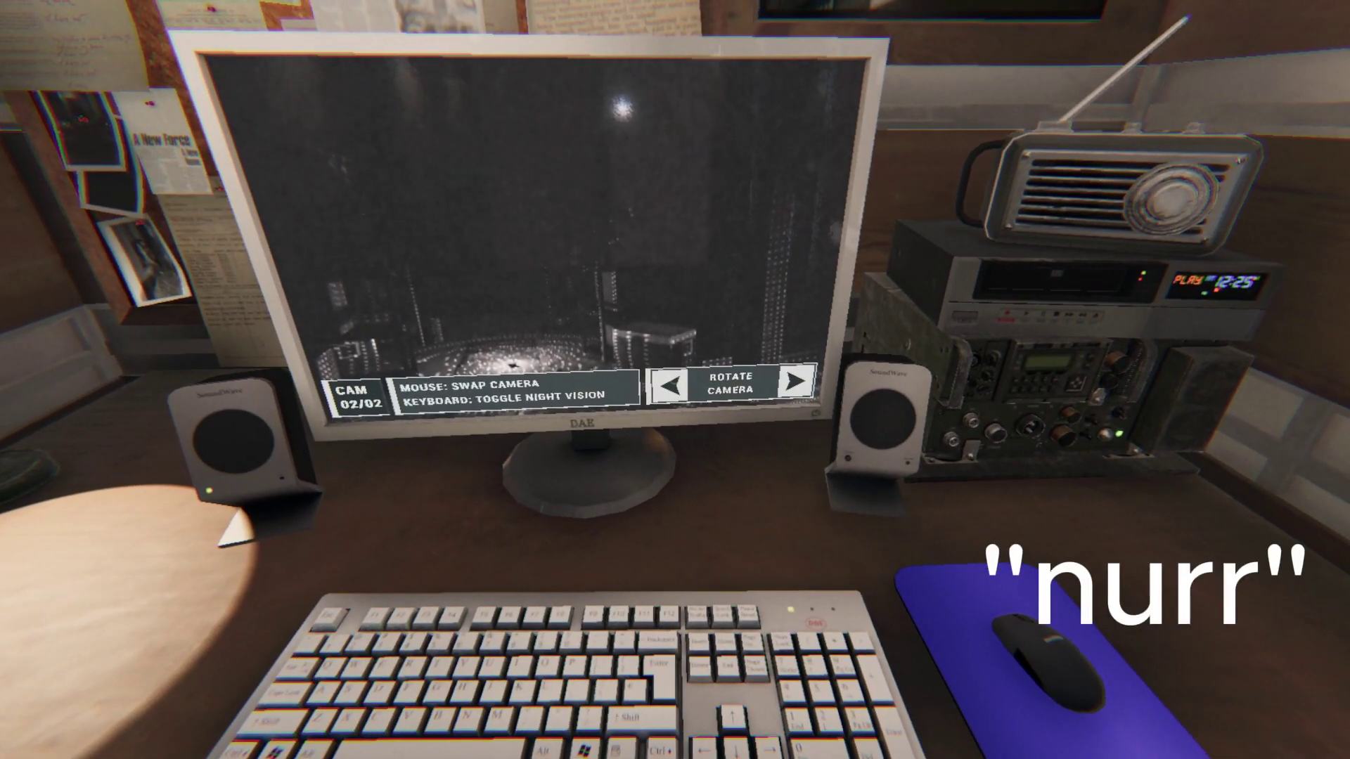
drag(675, 381, 211, 380)
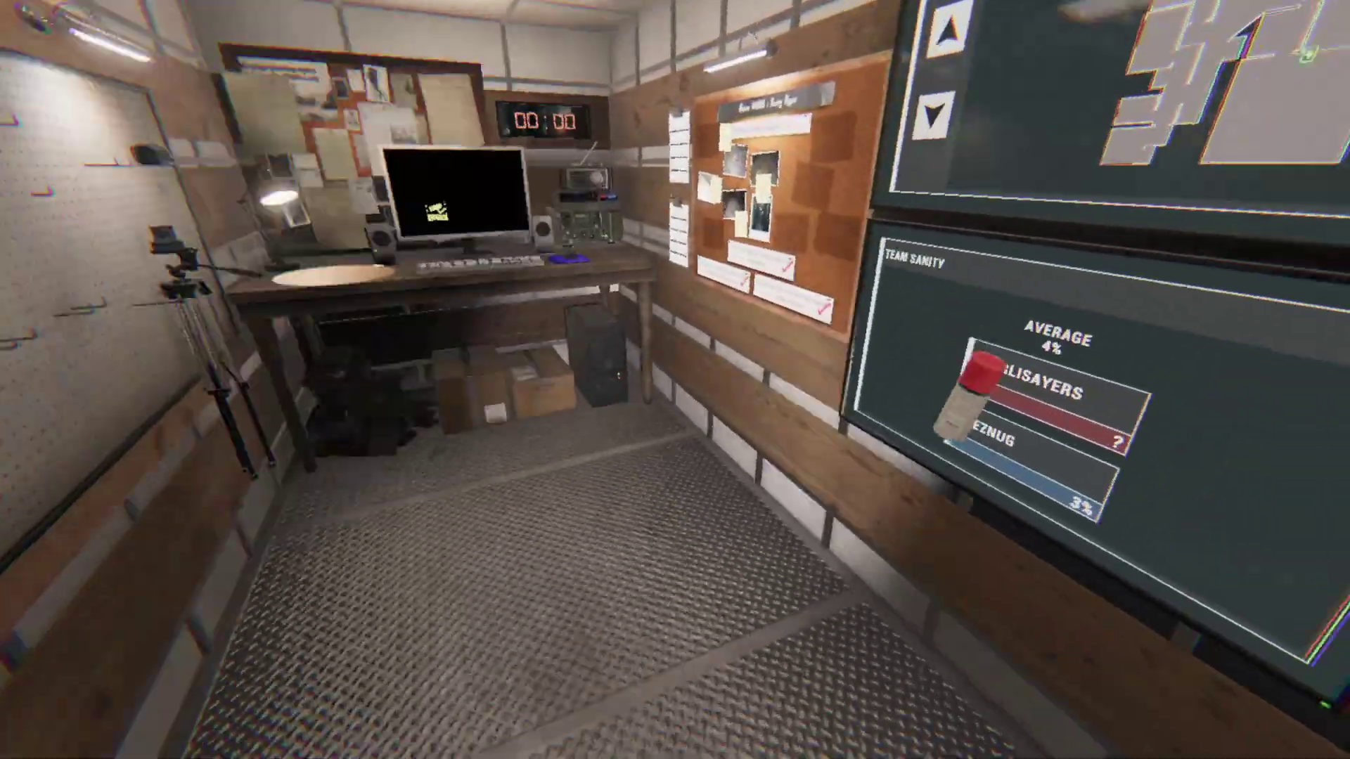
Pick up the spray can from the truck floor and set it on the computer desk.
key(w)
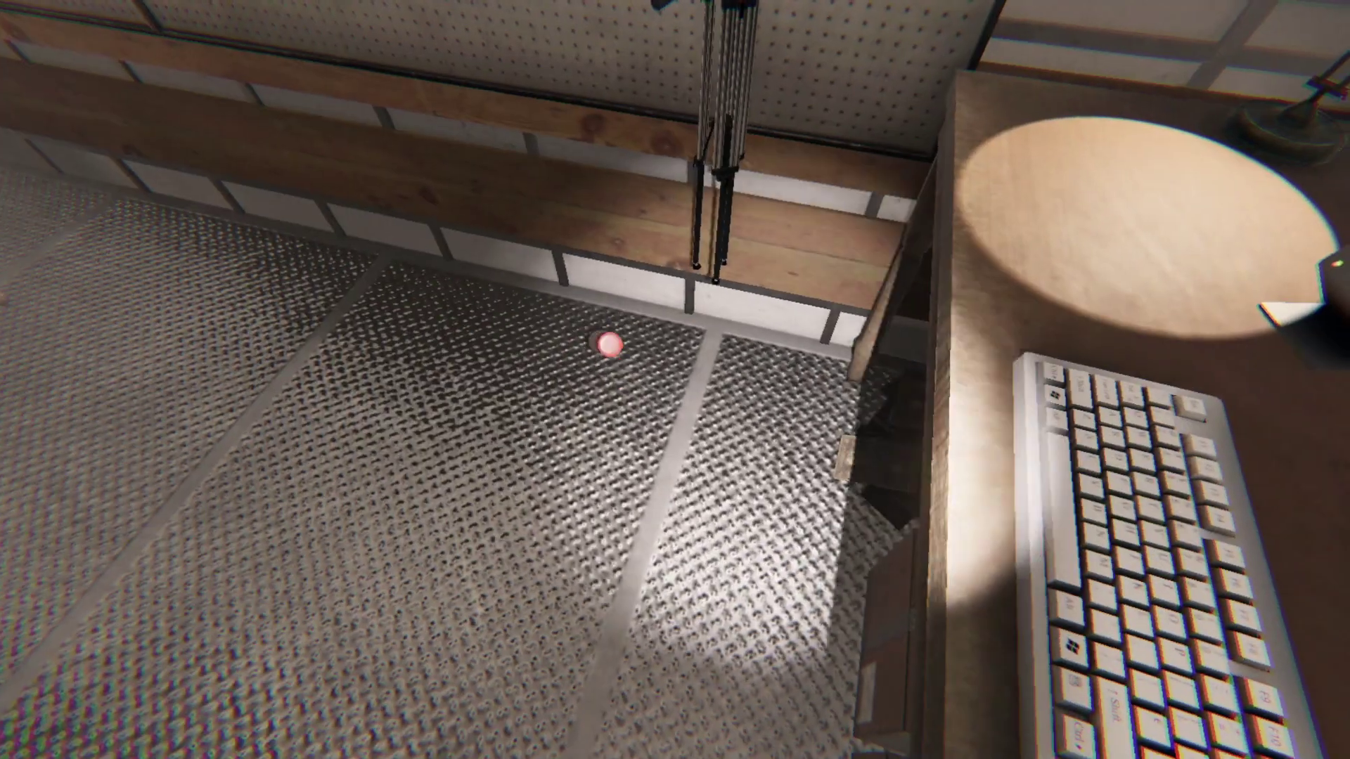
key(e)
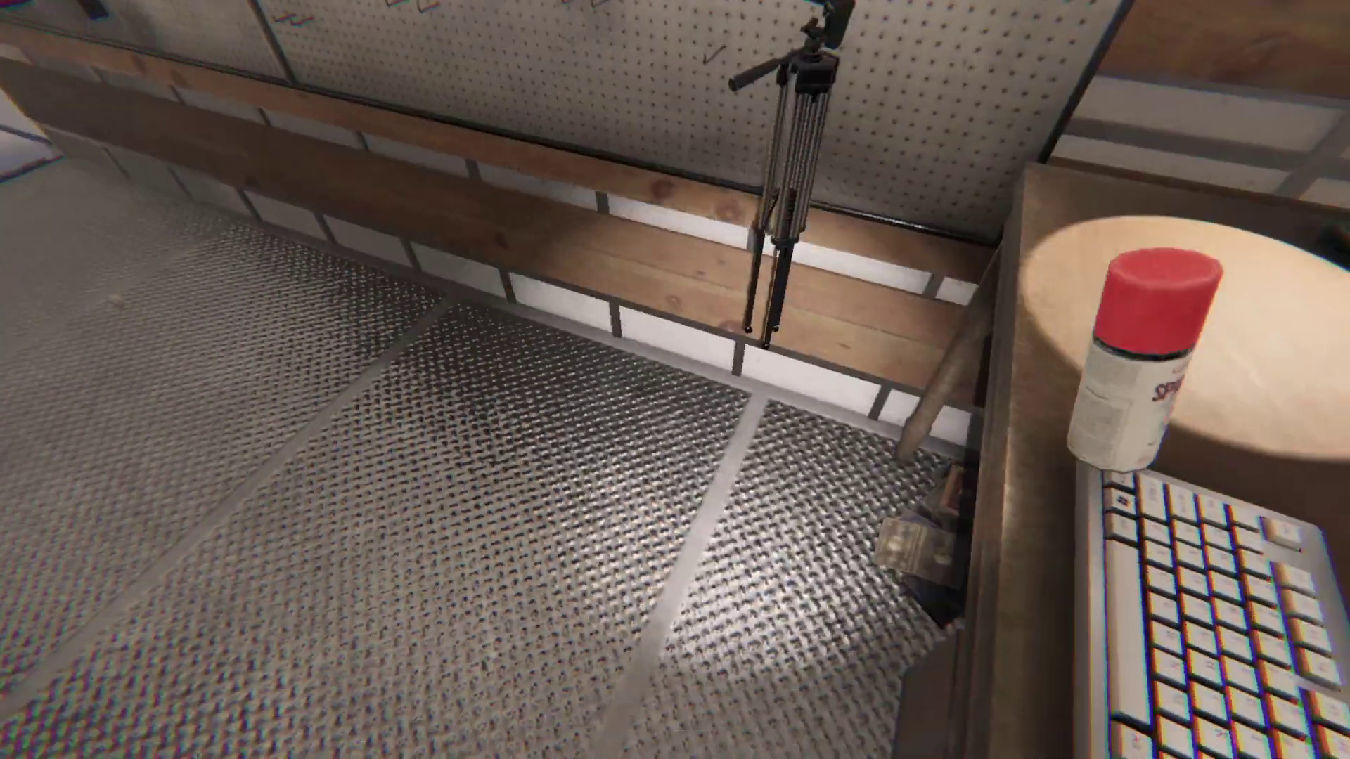
key(g)
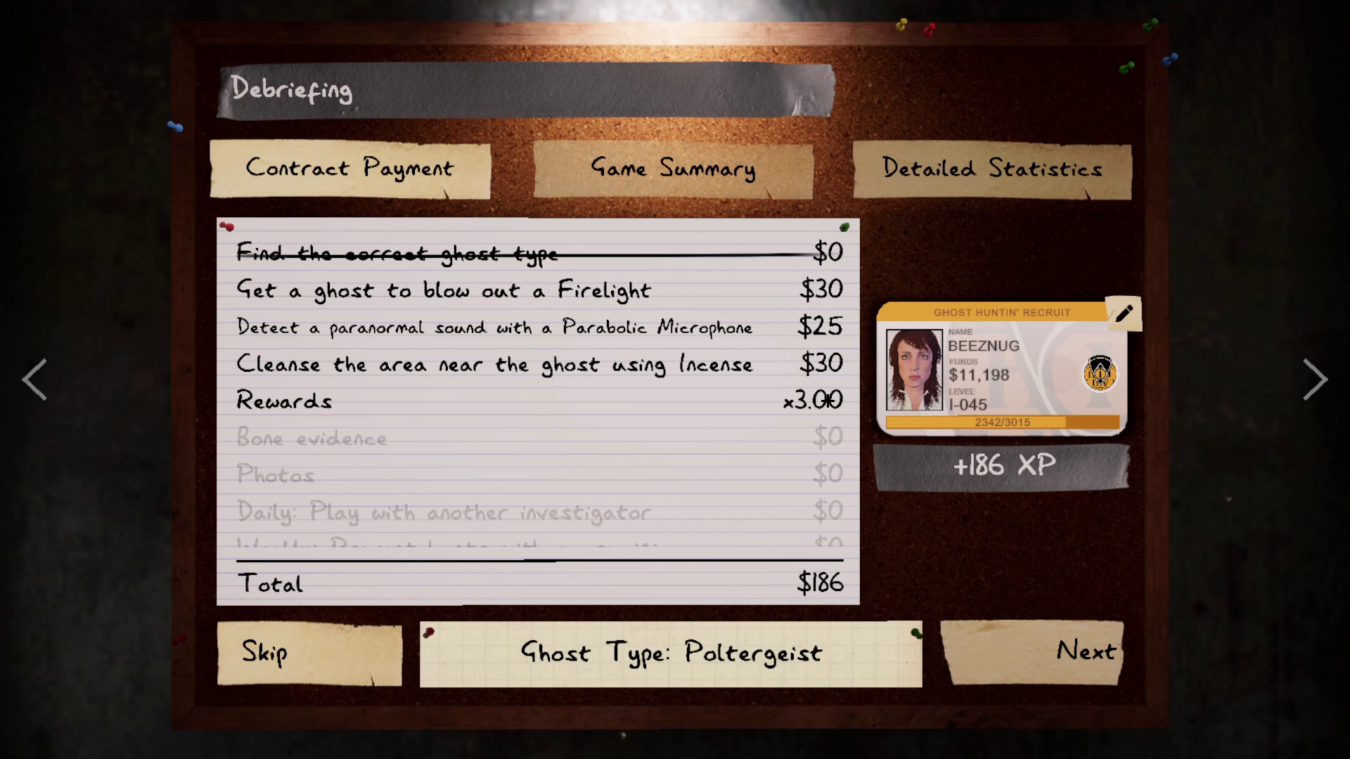
Skip the reward count to the $875 total and continue to the lobby.
click(768, 496)
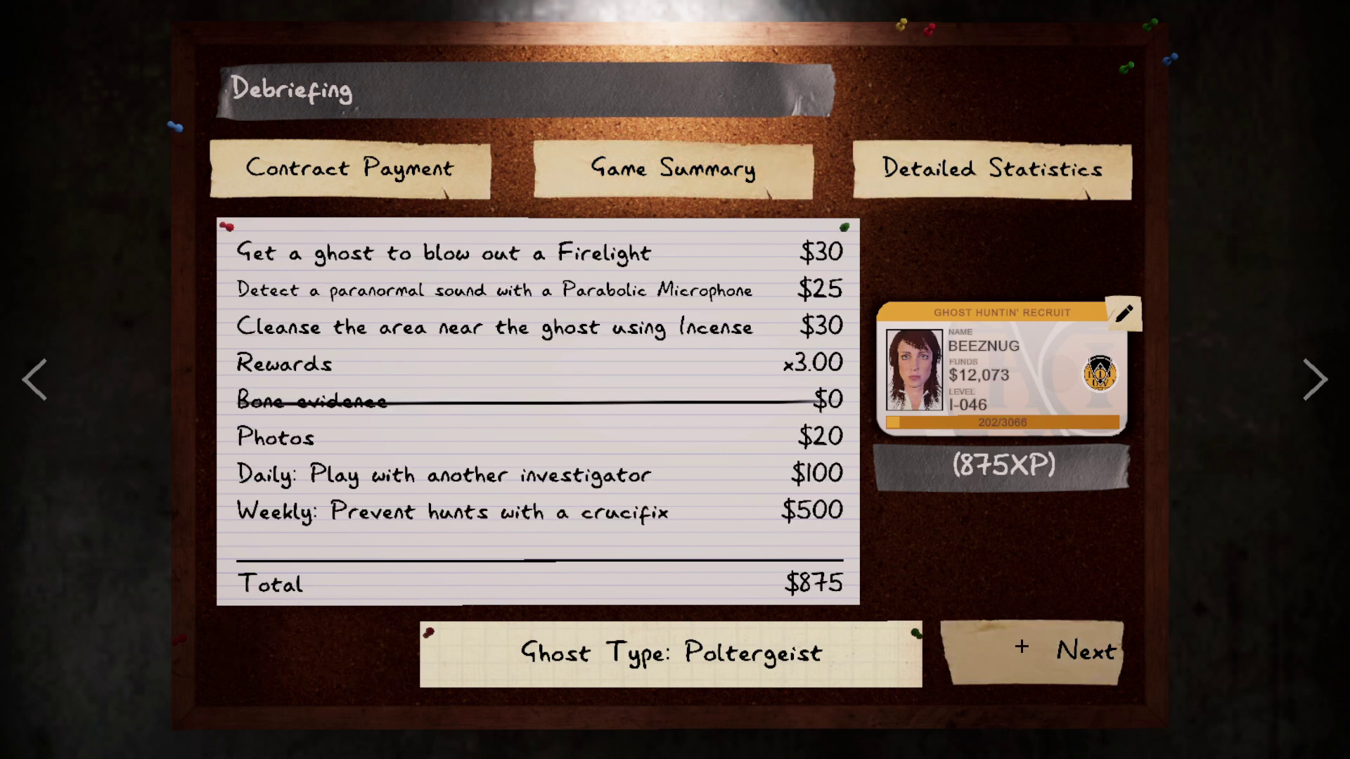
click(1066, 651)
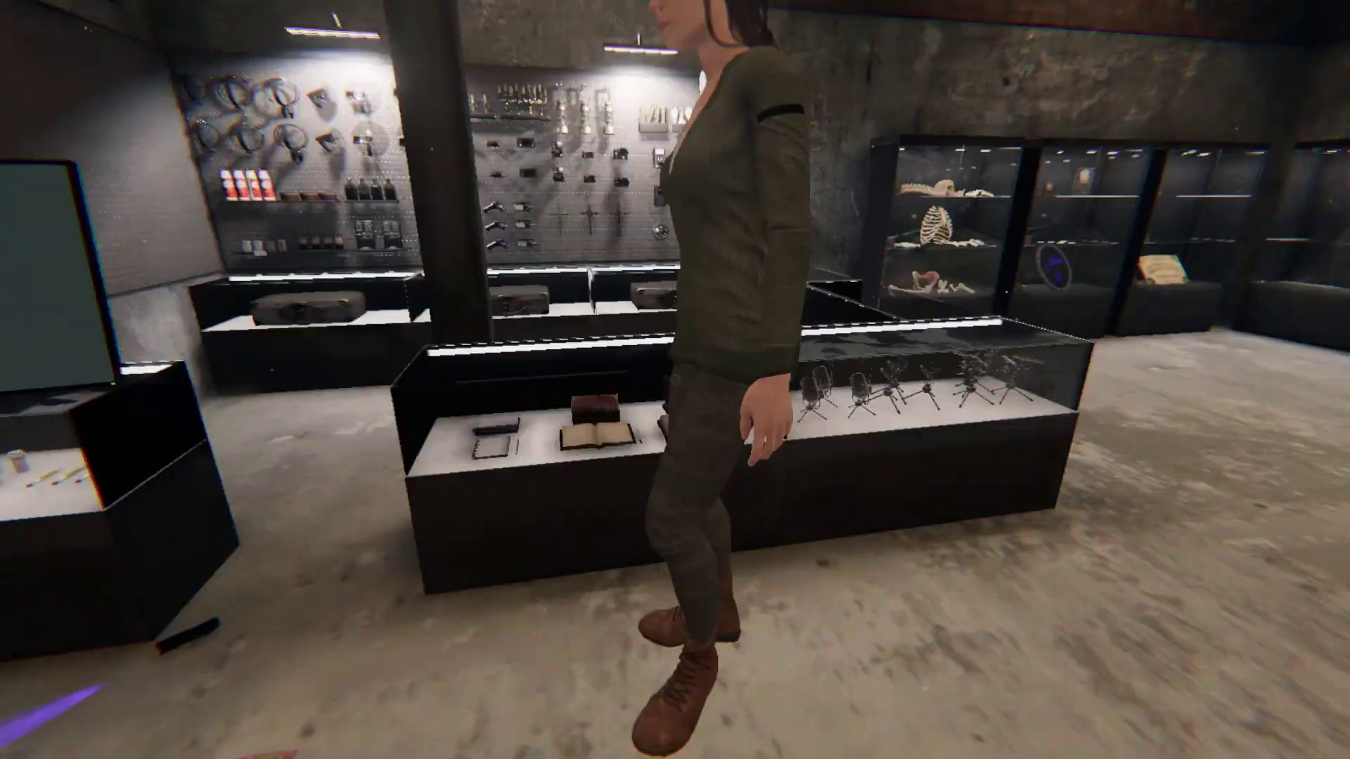